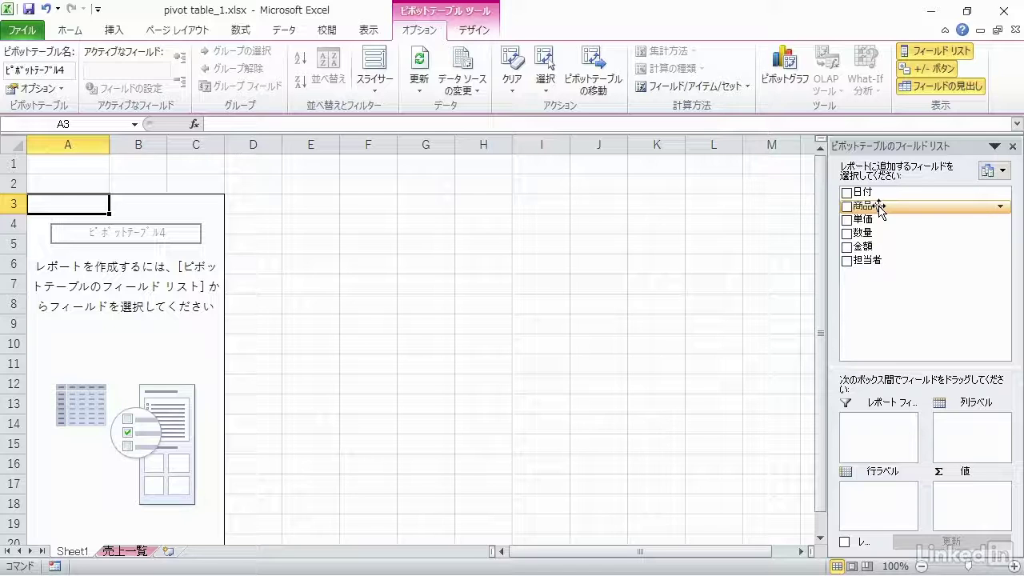
{"action": "mouse_move", "coordinate": [880, 208]}
{"action": "left_mouse_down"}
{"action": "mouse_move", "coordinate": [928, 472]}
{"action": "mouse_move", "coordinate": [879, 511]}
{"action": "left_mouse_up"}
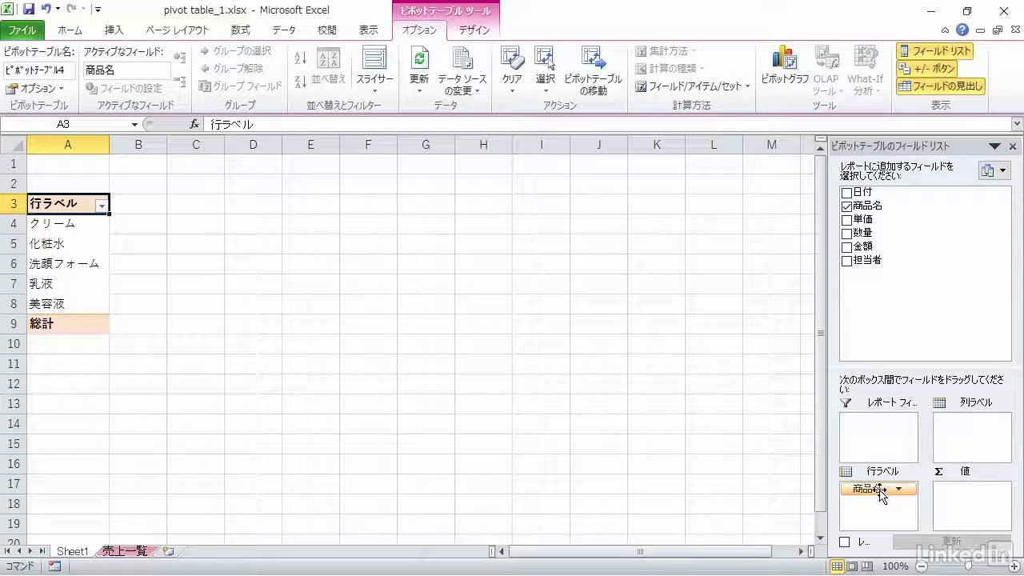
{"action": "mouse_move", "coordinate": [880, 492]}
{"action": "left_mouse_down"}
{"action": "mouse_move", "coordinate": [750, 489]}
{"action": "mouse_move", "coordinate": [747, 480]}
{"action": "left_mouse_up"}
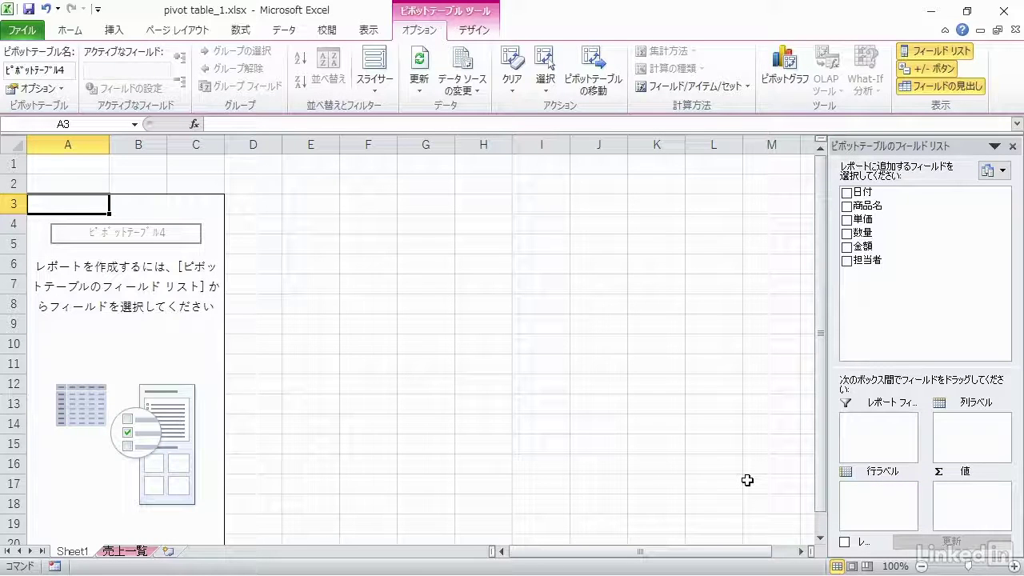
{"action": "key", "text": "ctrl+z"}
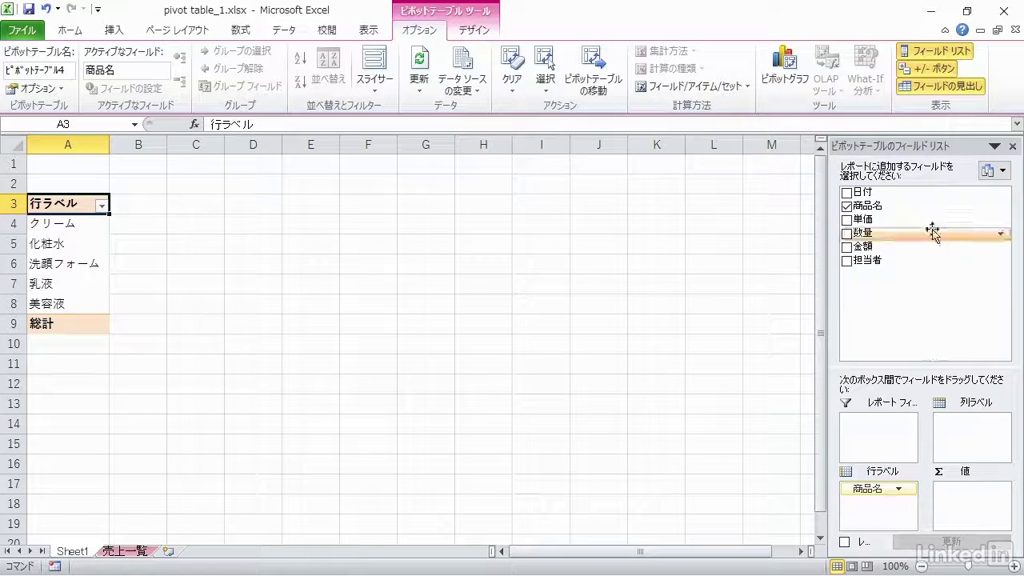
{"action": "left_click", "coordinate": [847, 206]}
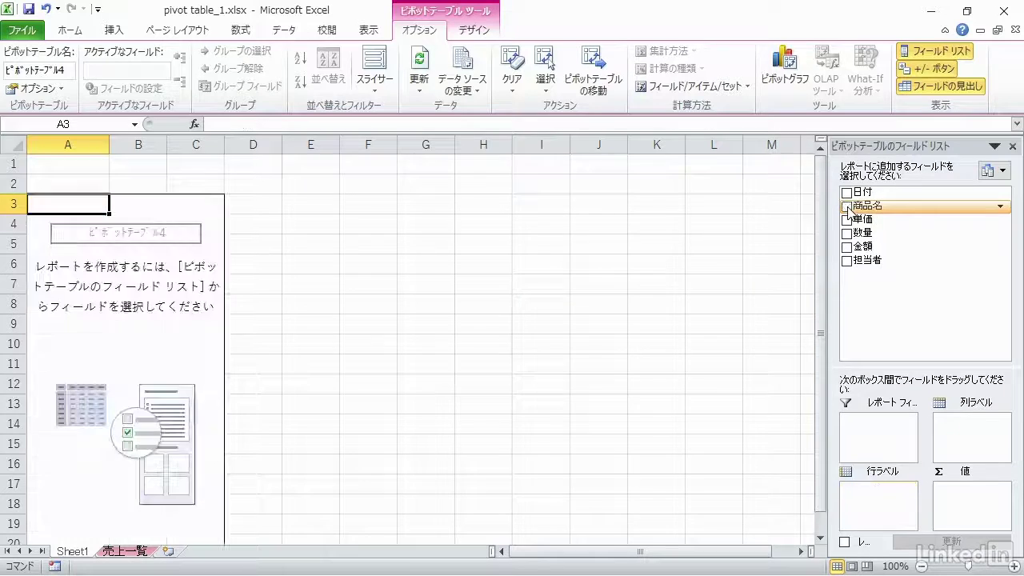
{"action": "left_click", "coordinate": [846, 206]}
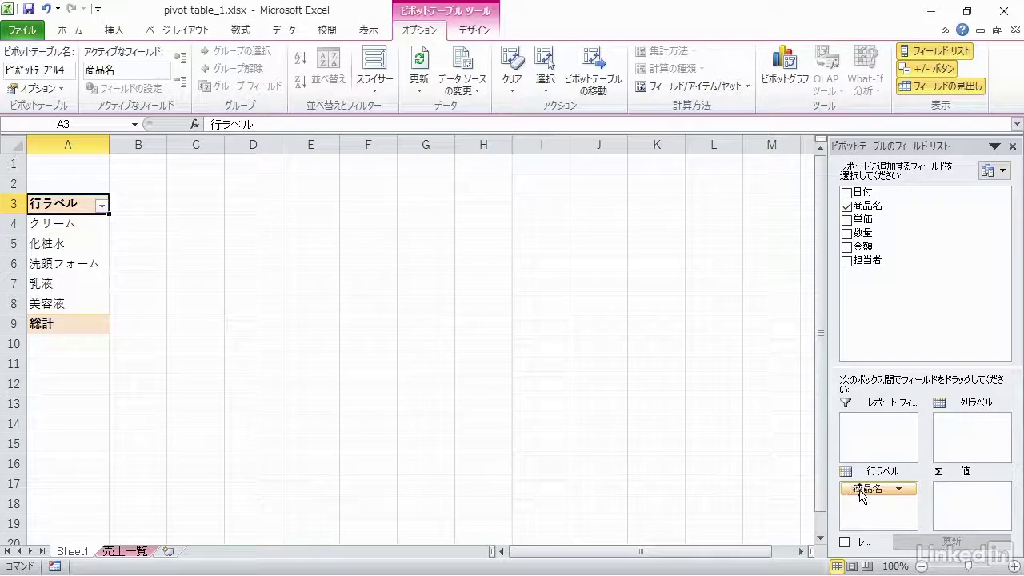
{"action": "left_click", "coordinate": [897, 490]}
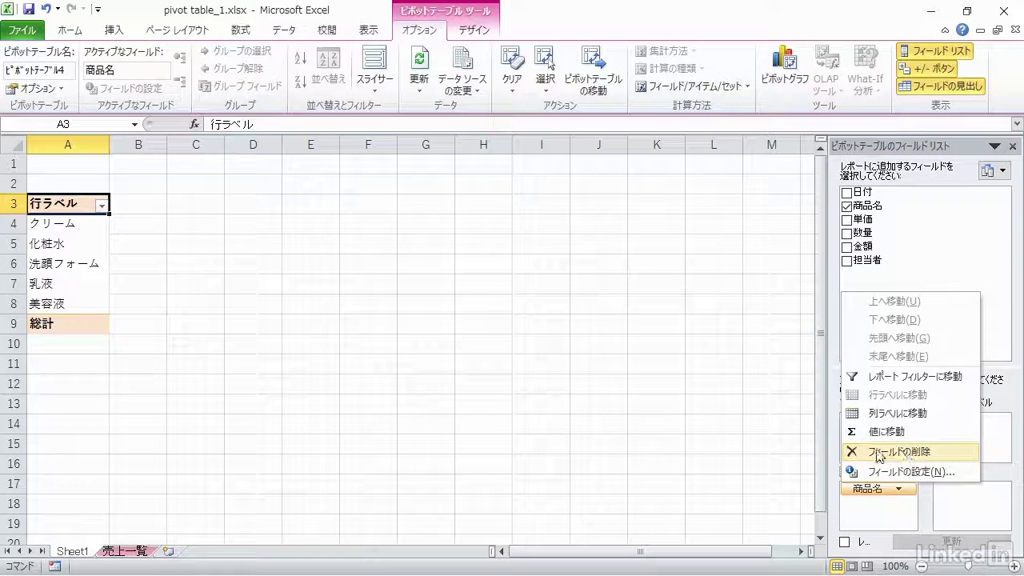
{"action": "left_click", "coordinate": [905, 453]}
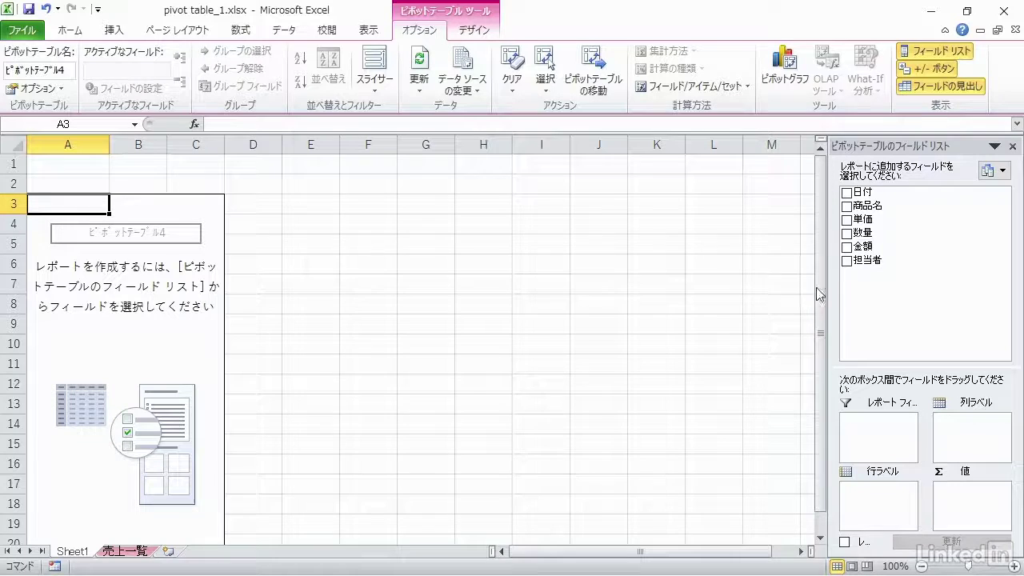
Place 日付 in column labels, 商品名 in row labels, and sum 金額 as the values.
{"action": "left_click_drag", "start_coordinate": [864, 196], "coordinate": [943, 438]}
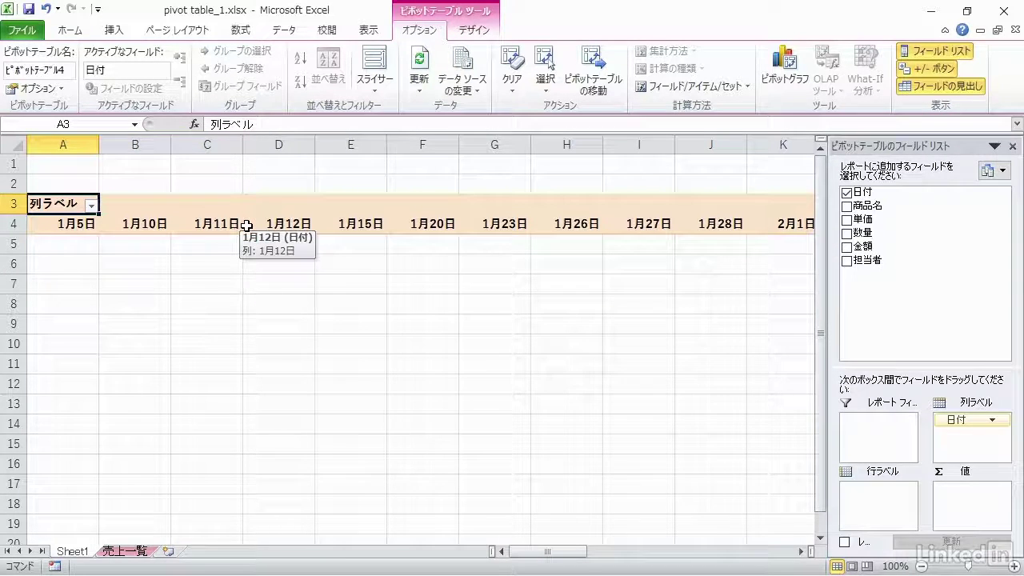
{"action": "left_click_drag", "start_coordinate": [872, 210], "coordinate": [872, 504]}
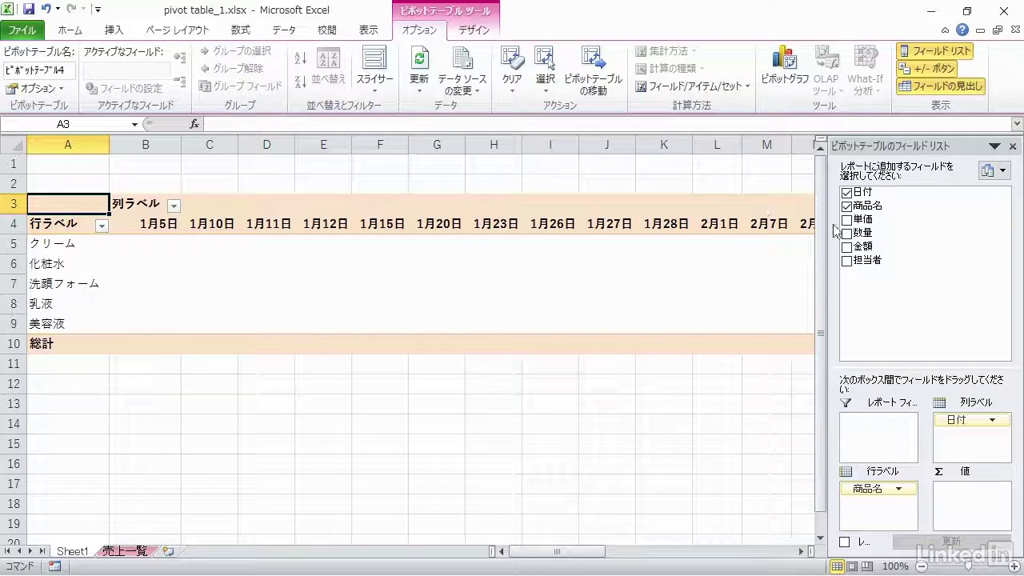
{"action": "left_click_drag", "start_coordinate": [867, 248], "coordinate": [971, 506]}
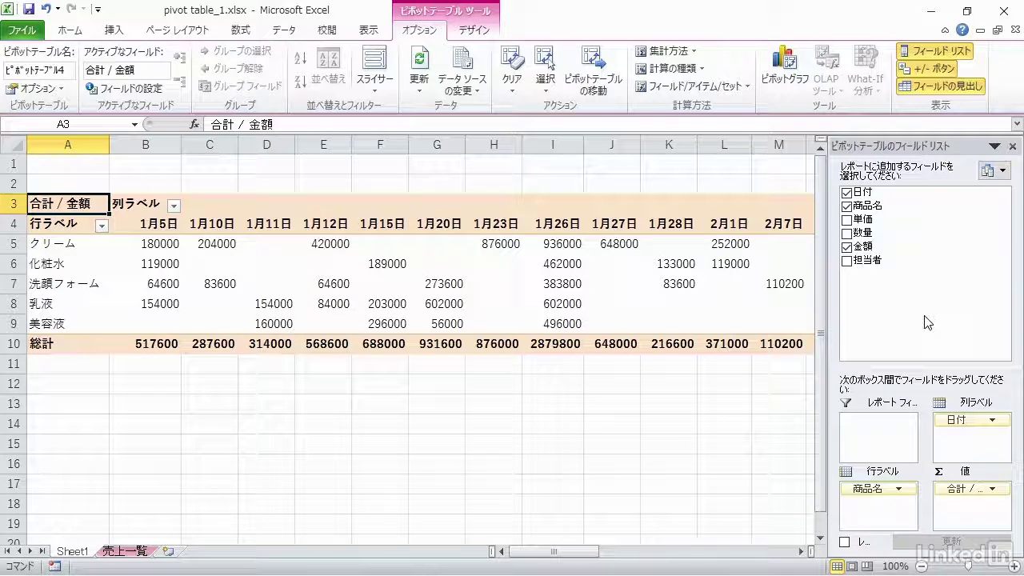
Leave the 金額 pivot table unchanged and select an empty cell outside it to hide the field list.
{"action": "left_click_drag", "start_coordinate": [920, 260], "coordinate": [920, 260]}
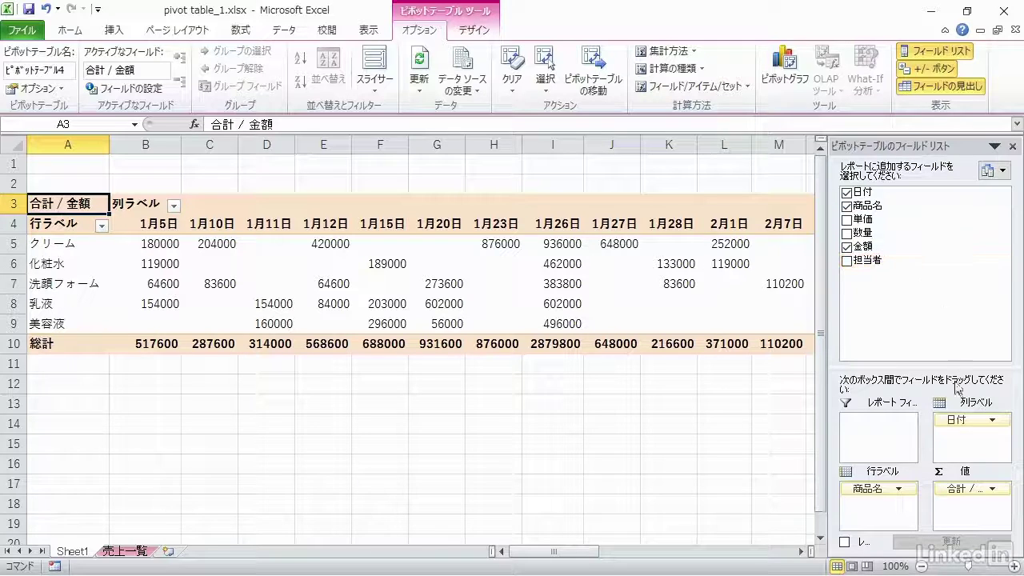
{"action": "mouse_move", "coordinate": [955, 488]}
{"action": "left_mouse_down"}
{"action": "mouse_move", "coordinate": [954, 500]}
{"action": "mouse_move", "coordinate": [824, 302]}
{"action": "left_mouse_up"}
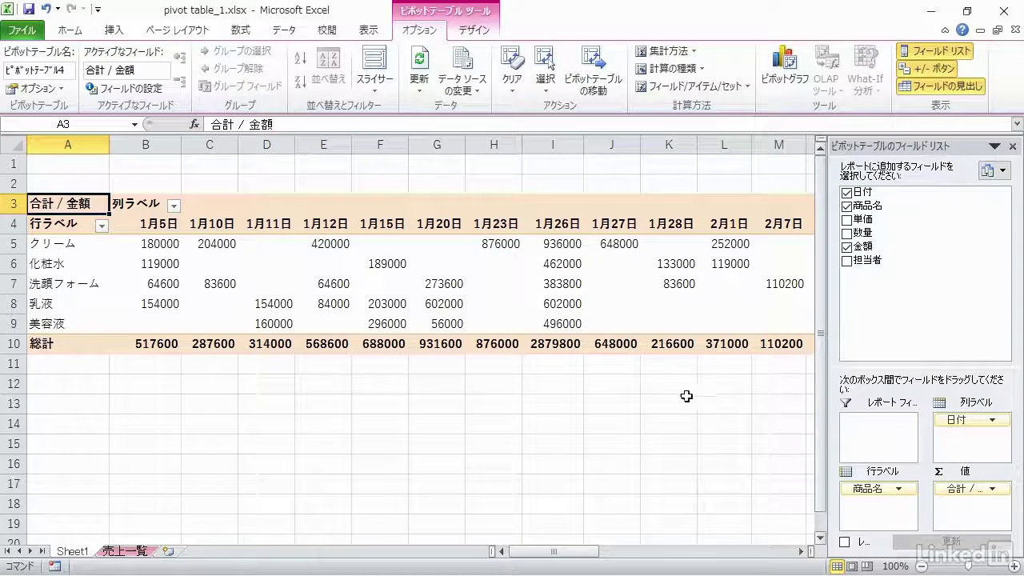
{"action": "left_click", "coordinate": [377, 422]}
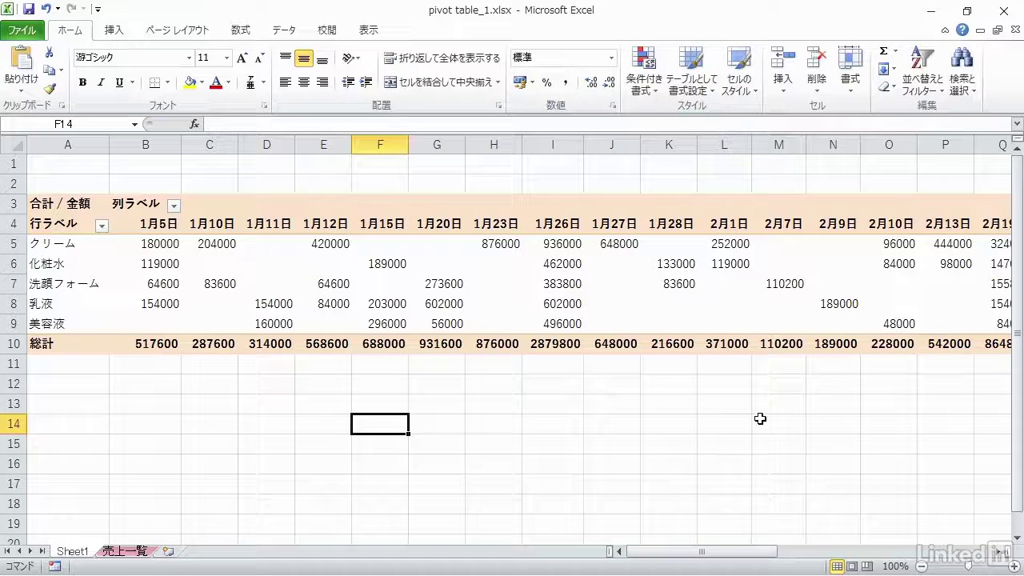
Close the PivotTable field list, then reopen it from フィールド リスト on the Options tab.
{"action": "left_click", "coordinate": [317, 322]}
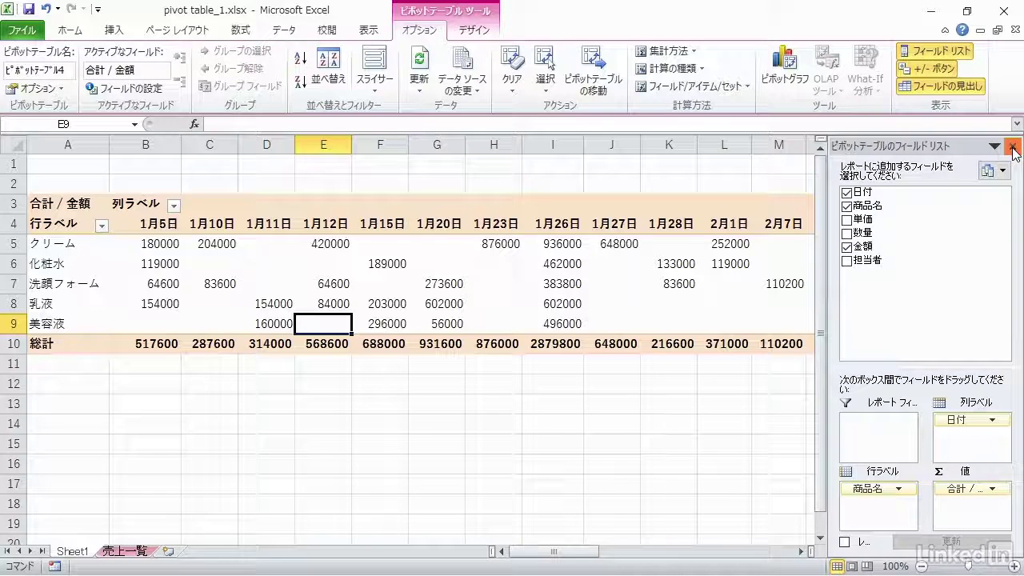
{"action": "left_click", "coordinate": [1013, 149]}
{"action": "left_click", "coordinate": [654, 415]}
{"action": "left_click", "coordinate": [443, 277]}
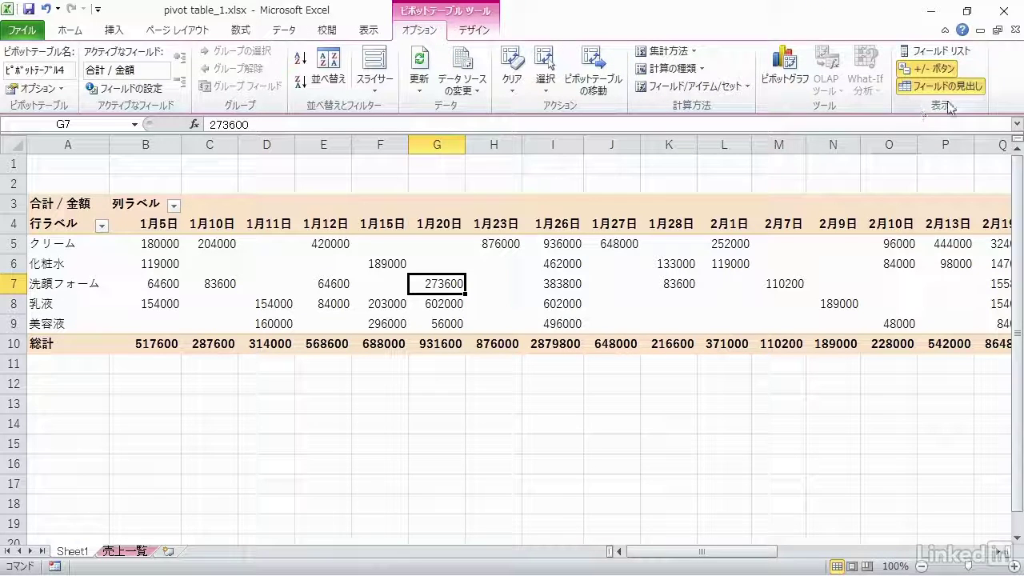
{"action": "left_click", "coordinate": [935, 49]}
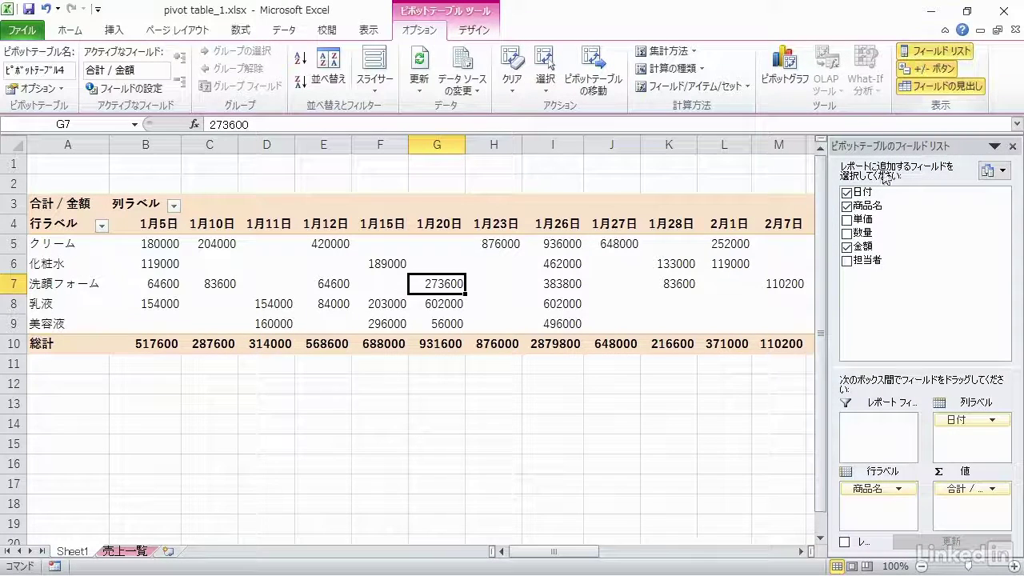